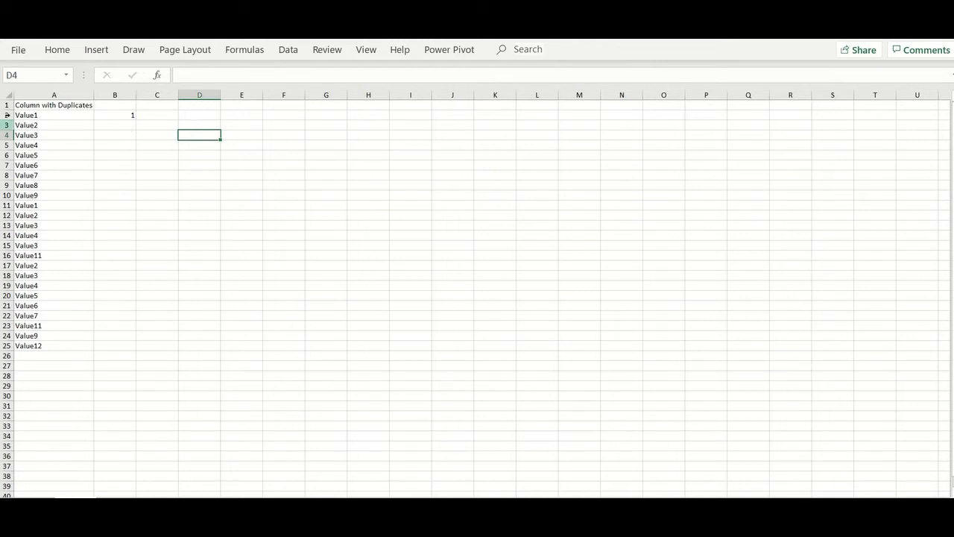
# - Preview Duplicate Values highlighting on column A, then discard it without applying
pyautogui.click(58, 95)
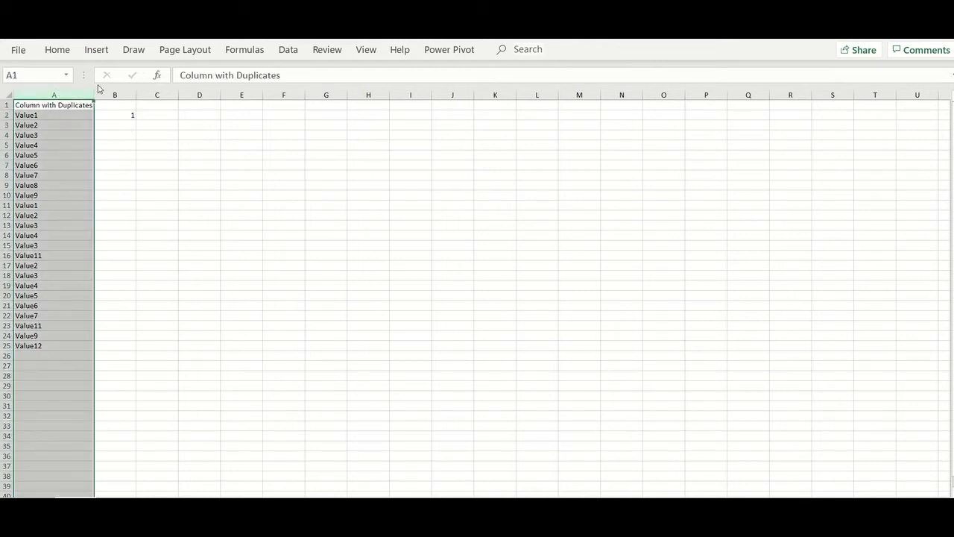
pyautogui.click(57, 50)
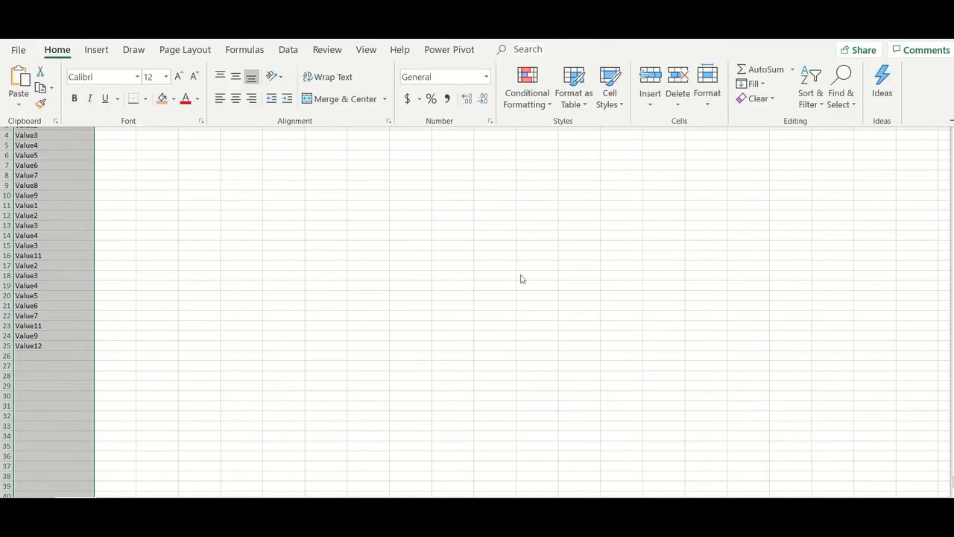
pyautogui.click(522, 101)
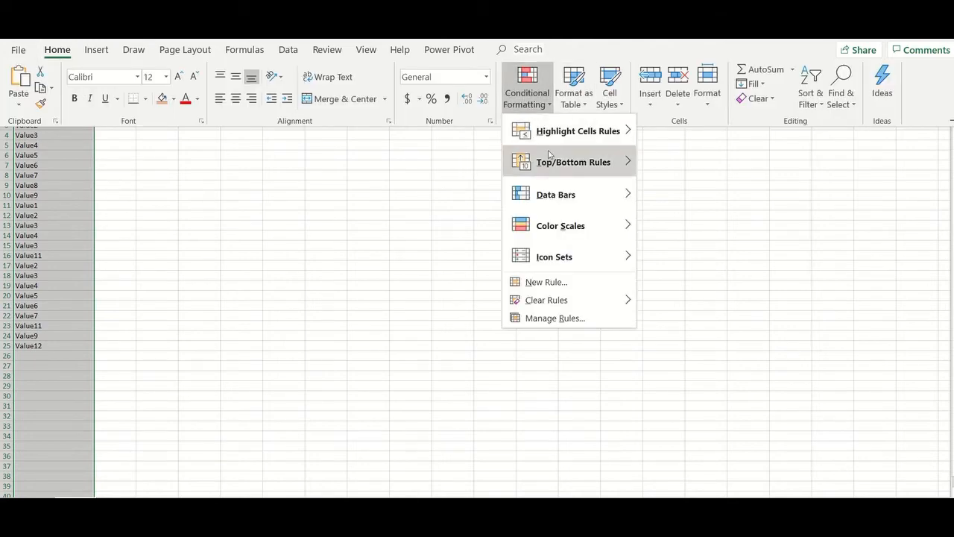
pyautogui.moveTo(544, 138)
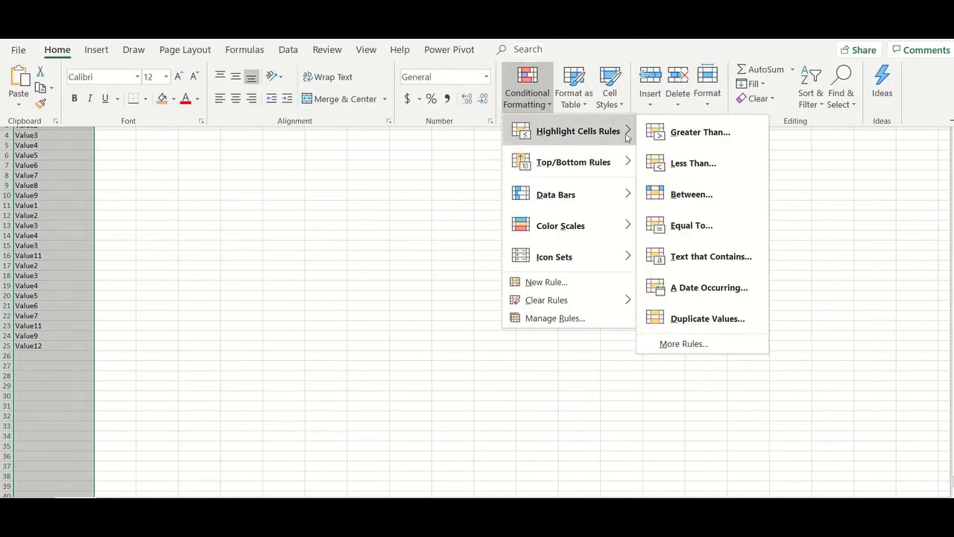
pyautogui.click(683, 319)
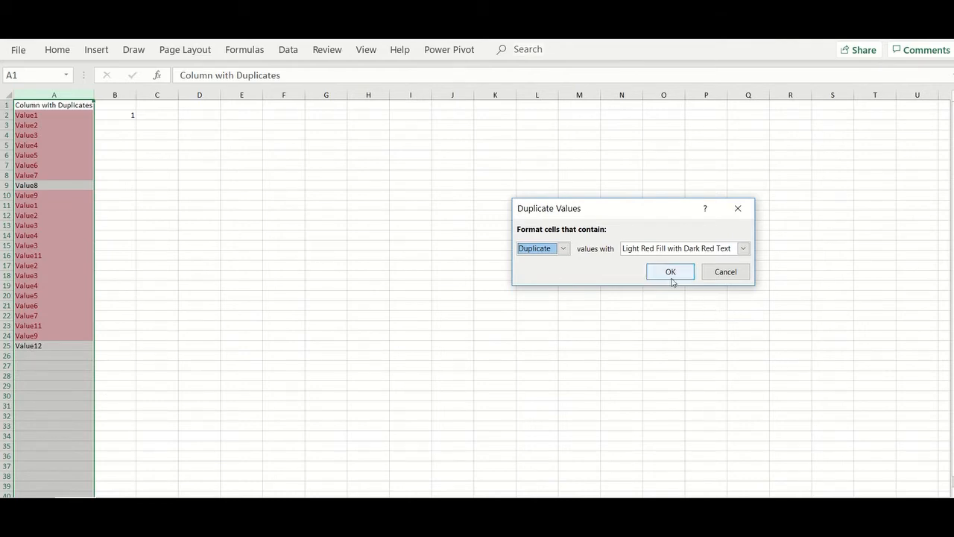
pyautogui.click(720, 276)
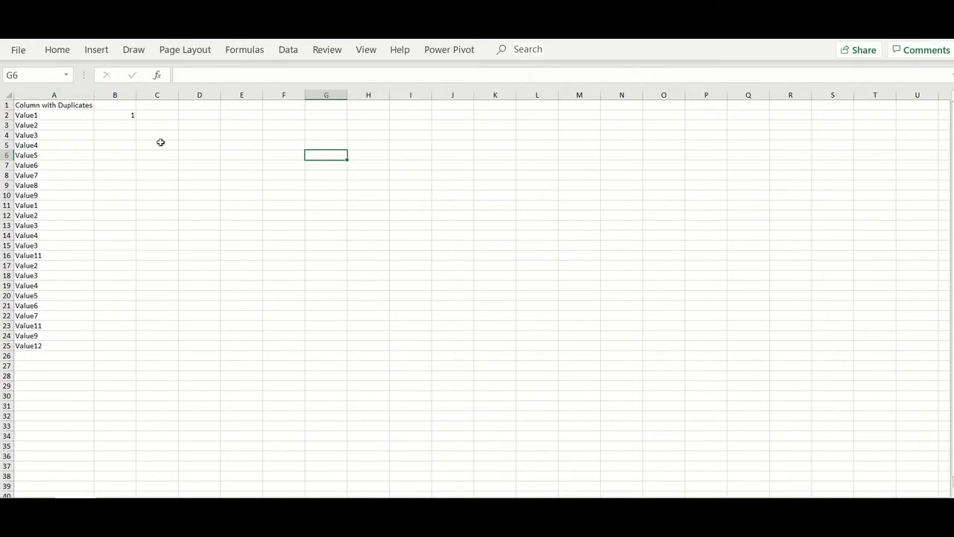
# - Inspect the COUNTIF formula in B2 and its cell references
pyautogui.click(130, 117)
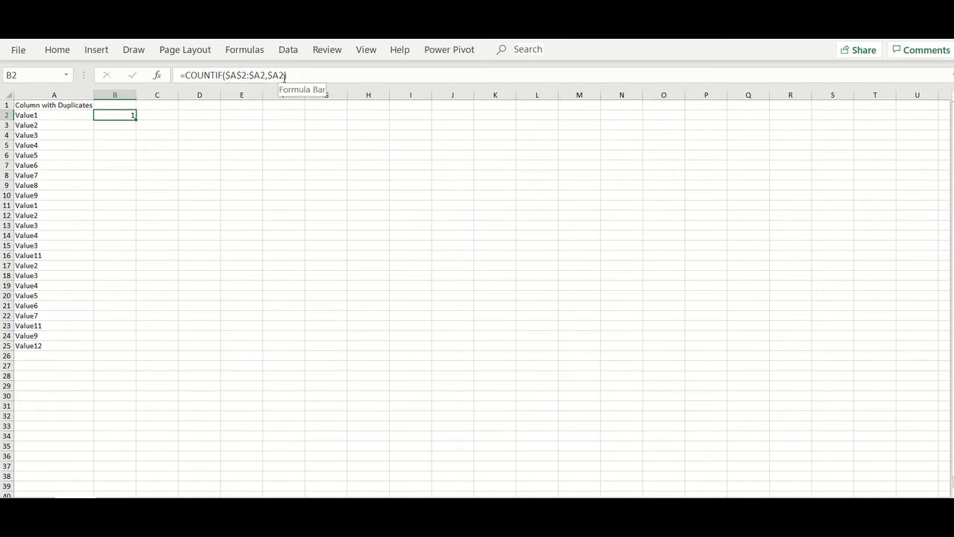
pyautogui.click(242, 75)
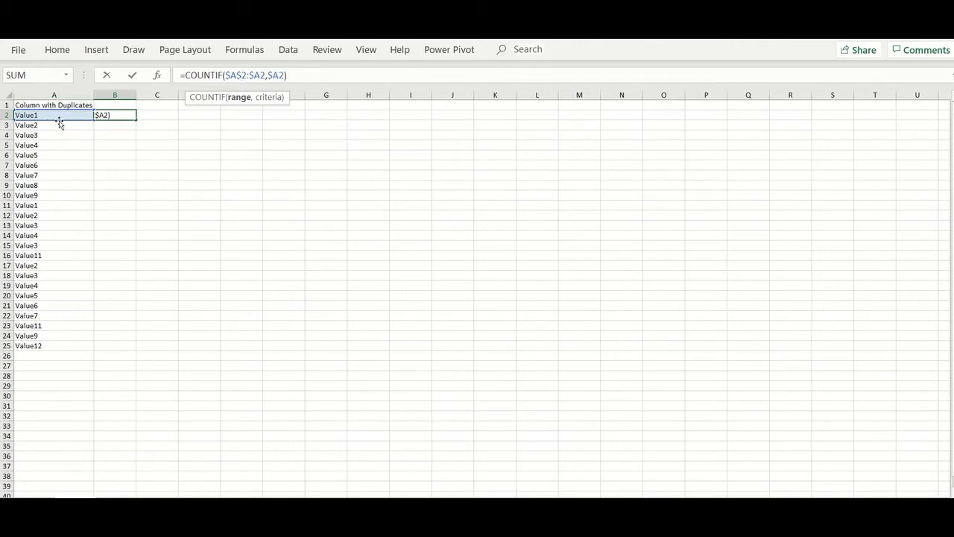
pyautogui.click(163, 124)
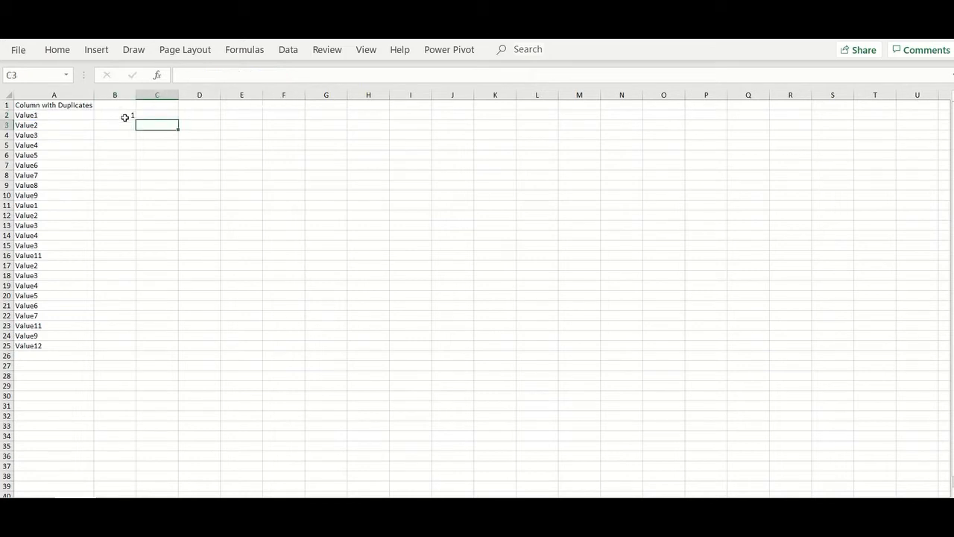
pyautogui.click(124, 116)
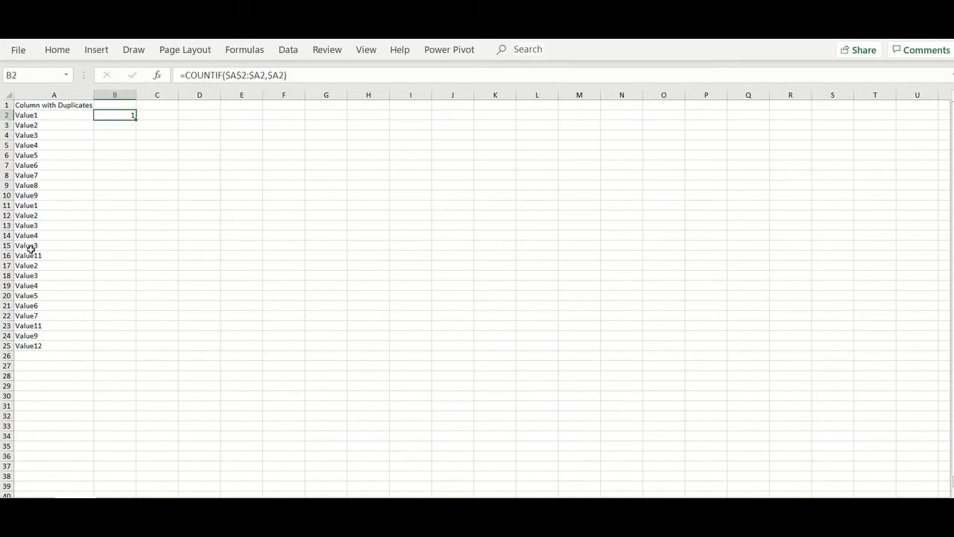
# - Fill B2's COUNTIF down to B25 and confirm B10 reads =COUNTIF($A$2:$A10,$A10)
pyautogui.moveTo(135, 120); pyautogui.dragTo(123, 351)
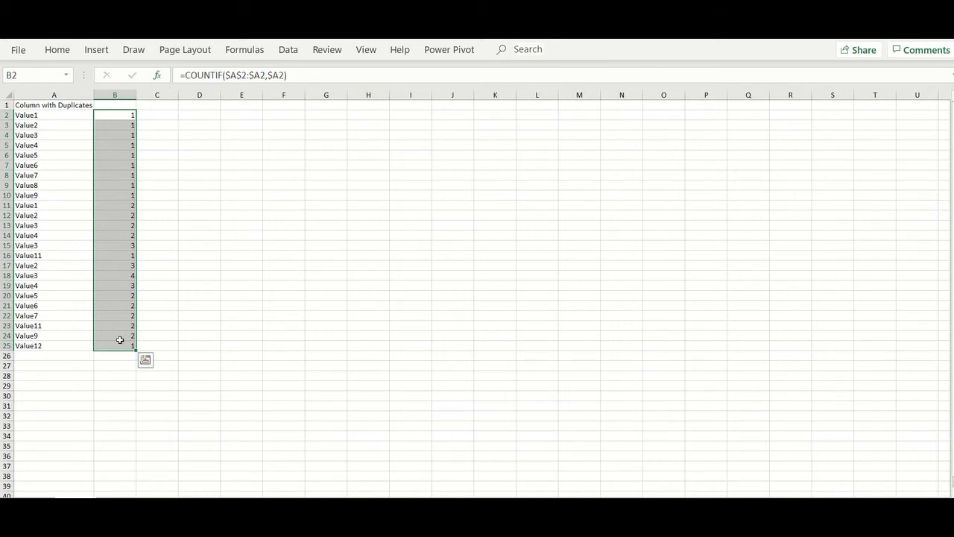
pyautogui.click(176, 316)
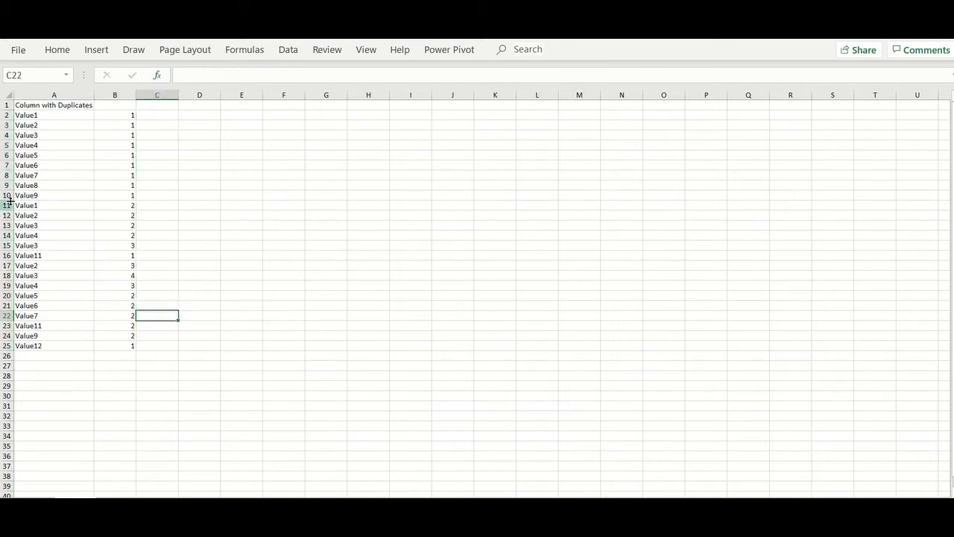
pyautogui.click(123, 194)
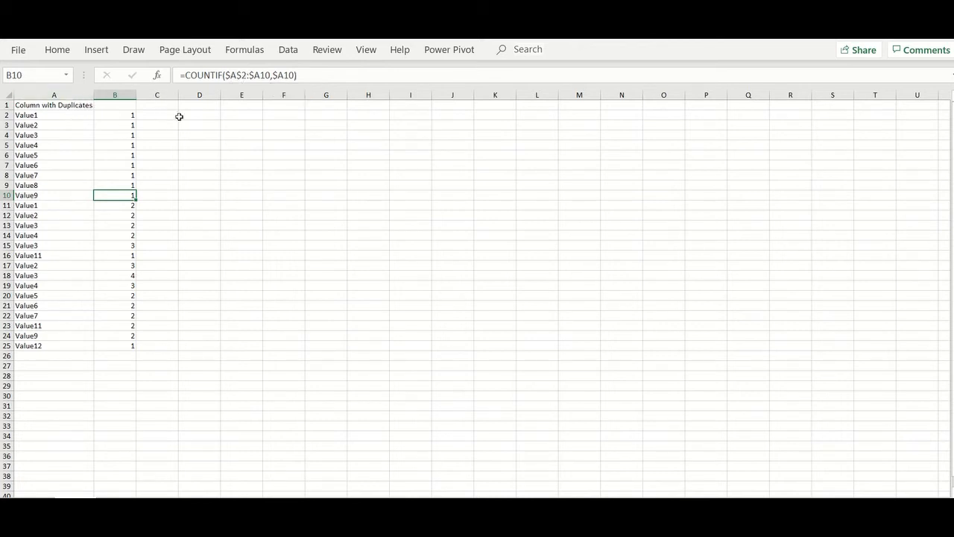
pyautogui.click(182, 125)
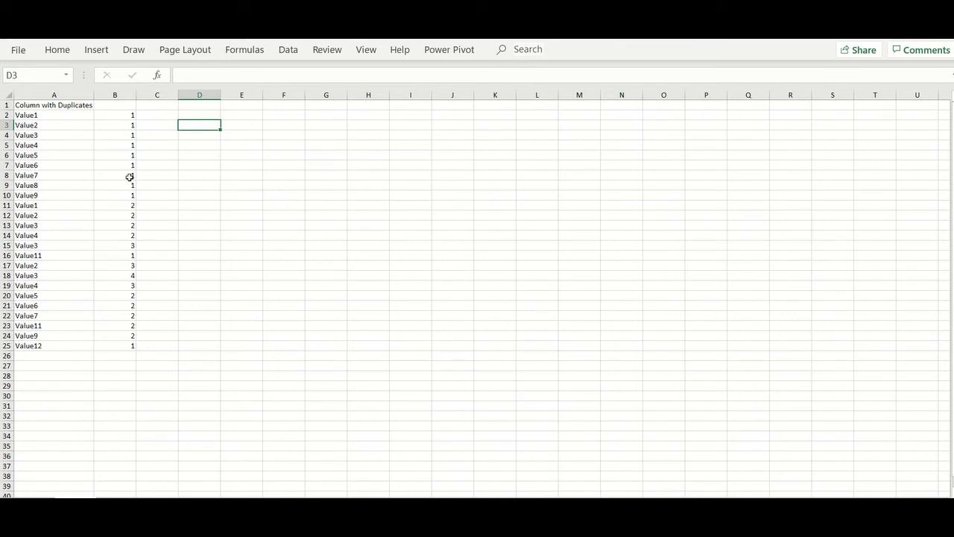
# - Enter the heading 'Highlighter' in B1
pyautogui.click(128, 105)
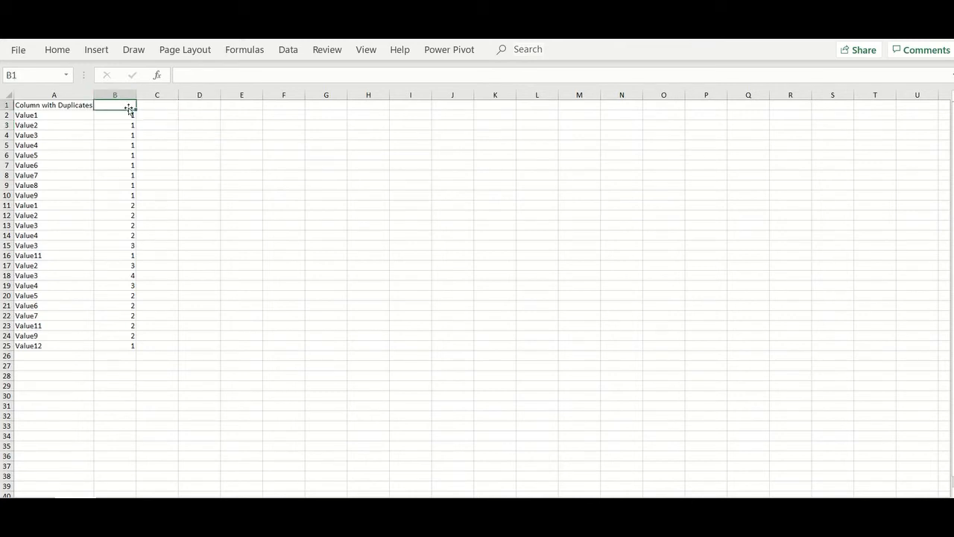
pyautogui.write('Highlighter')
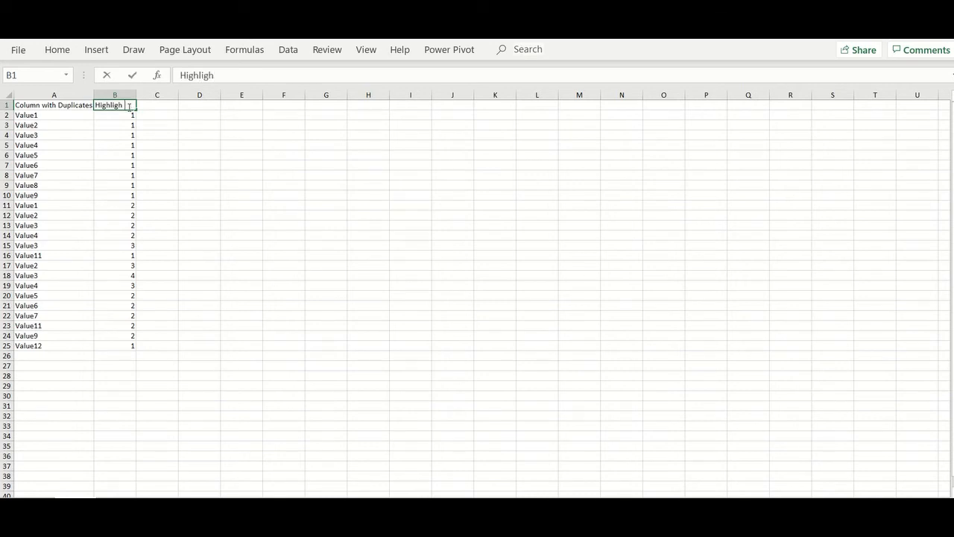
pyautogui.click(196, 138)
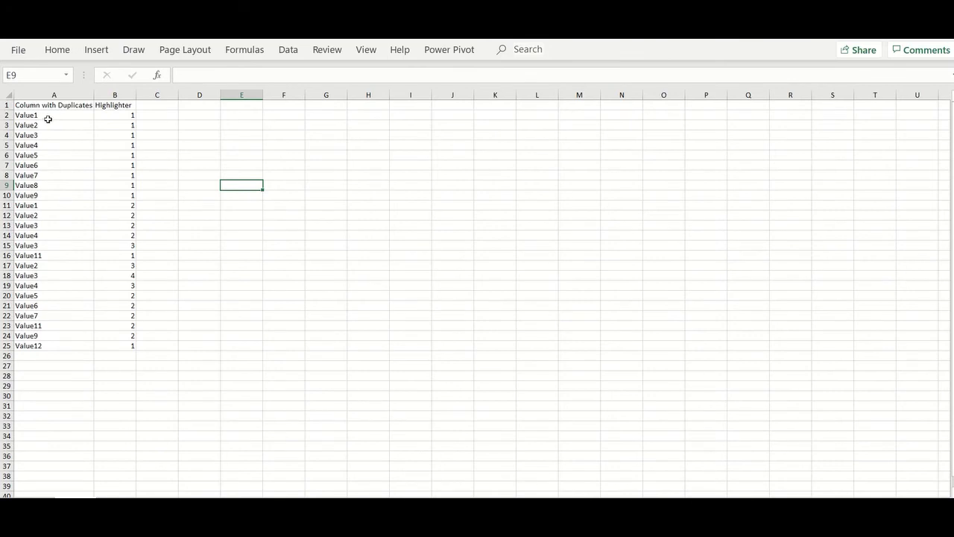
# - Select A2 and bring up the Conditional Formatting menu
pyautogui.moveTo(47, 118); pyautogui.dragTo(48, 122)
pyautogui.click(68, 117)
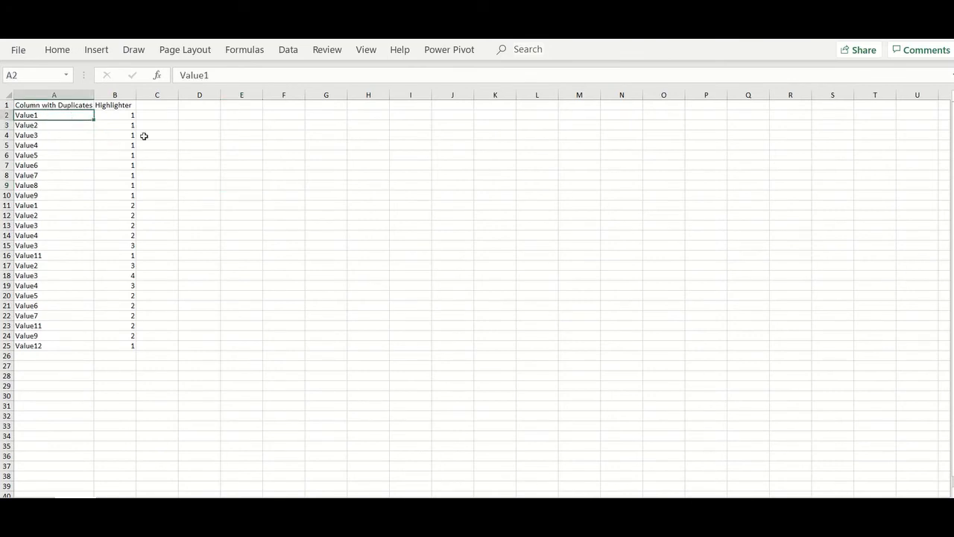
pyautogui.click(57, 50)
pyautogui.click(544, 99)
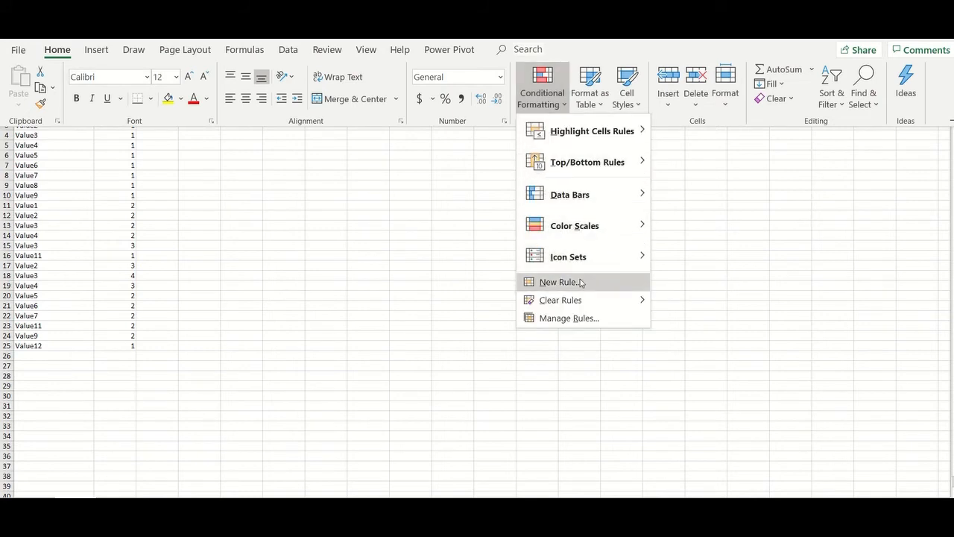
# - Create a formula rule =$B2=1 on A2 that applies a light blue fill
pyautogui.click(560, 284)
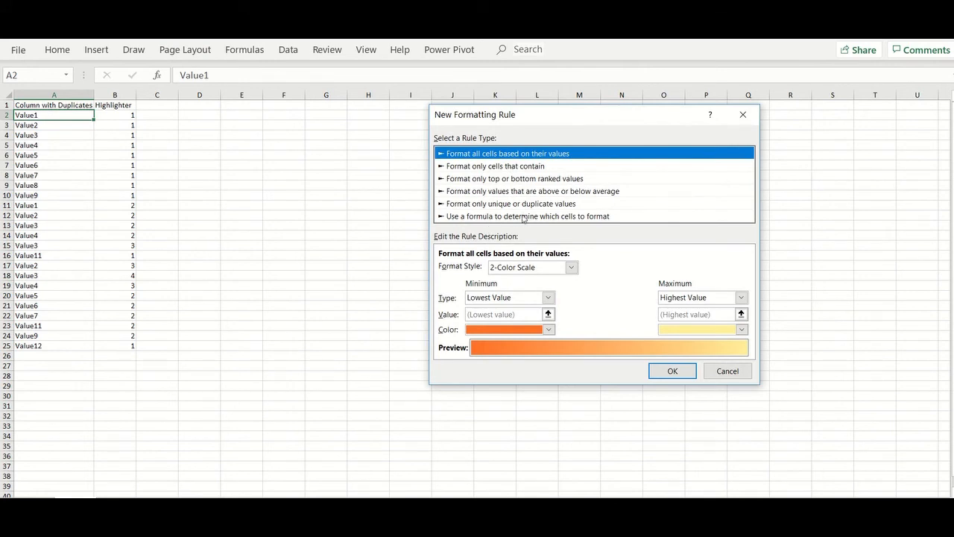
pyautogui.click(524, 217)
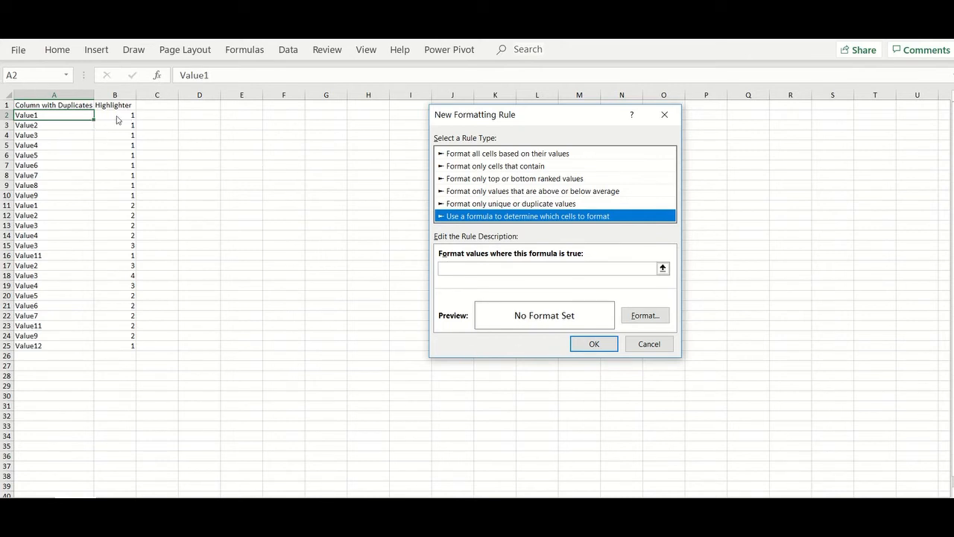
pyautogui.click(469, 269)
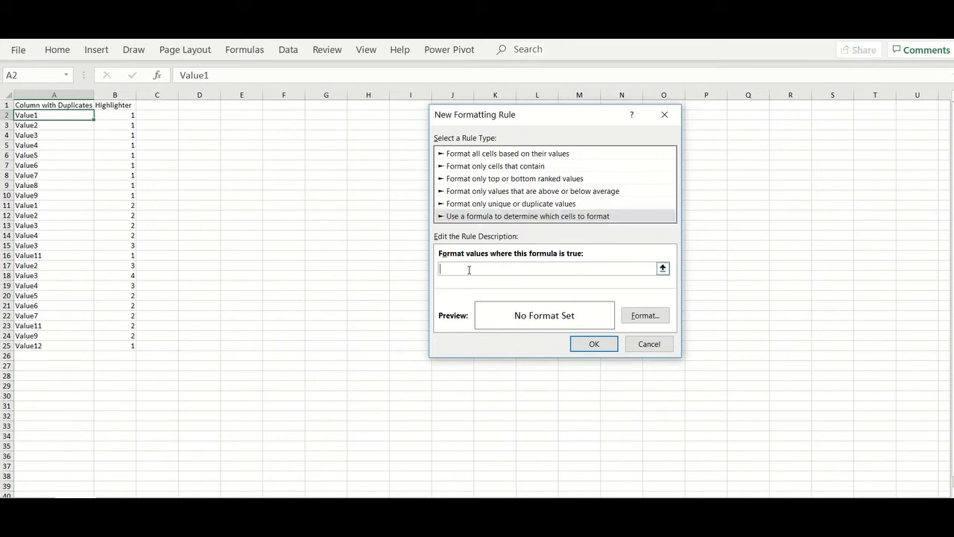
pyautogui.write('=$B2=1')
pyautogui.click(644, 316)
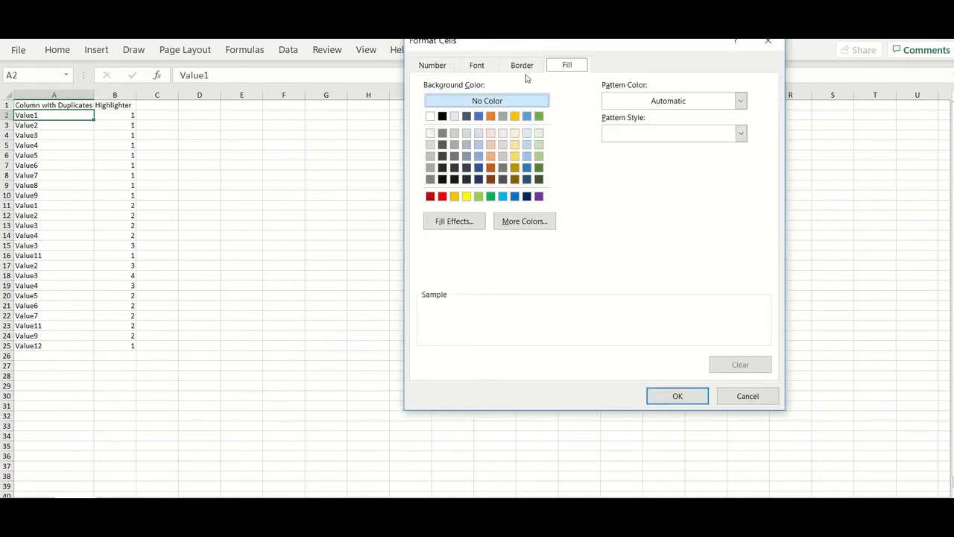
pyautogui.click(527, 145)
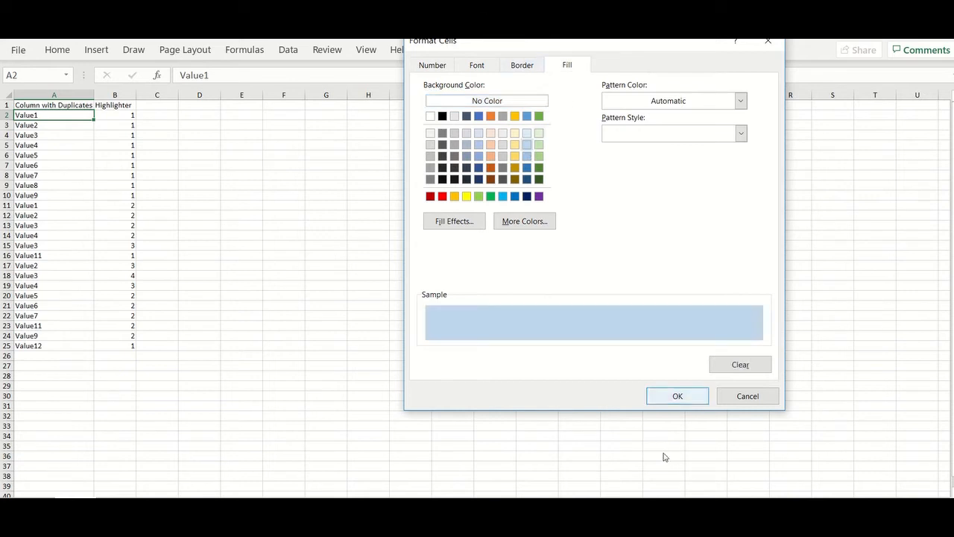
pyautogui.click(688, 396)
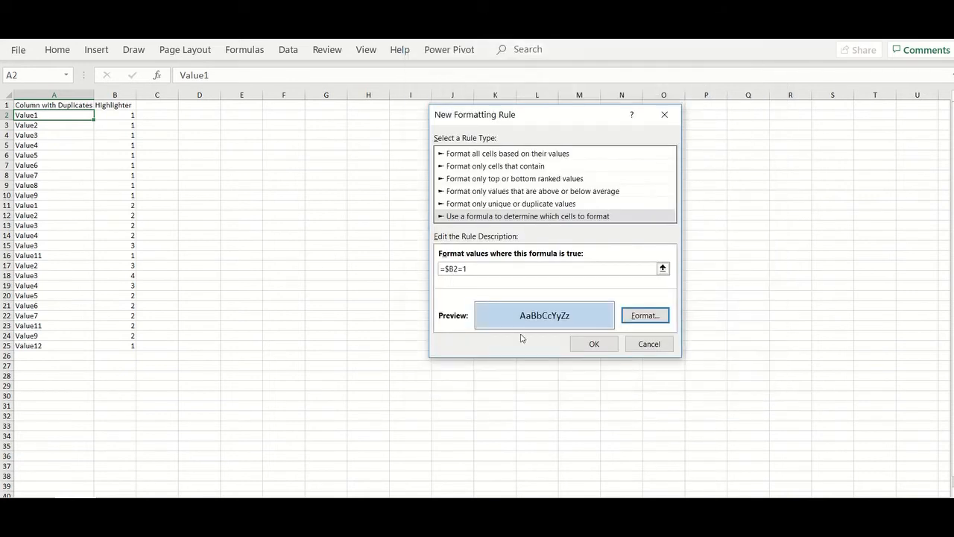
pyautogui.click(597, 348)
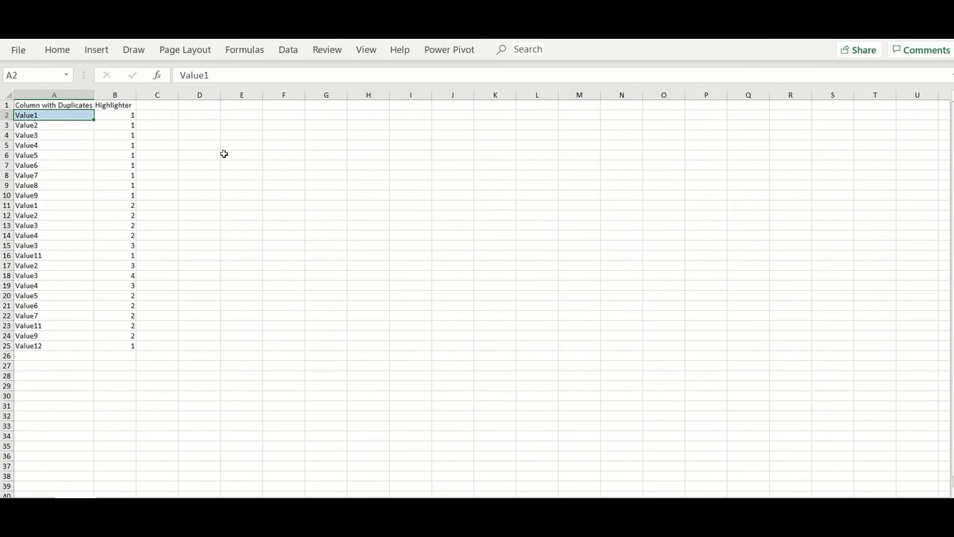
# - Reselect cell A2 as the formatting source with the Home ribbon showing
pyautogui.click(216, 155)
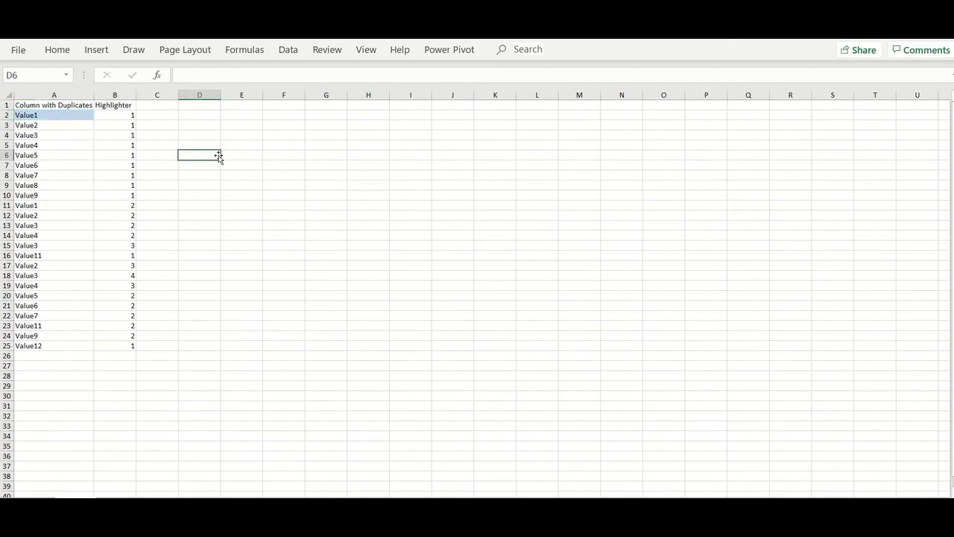
pyautogui.click(65, 118)
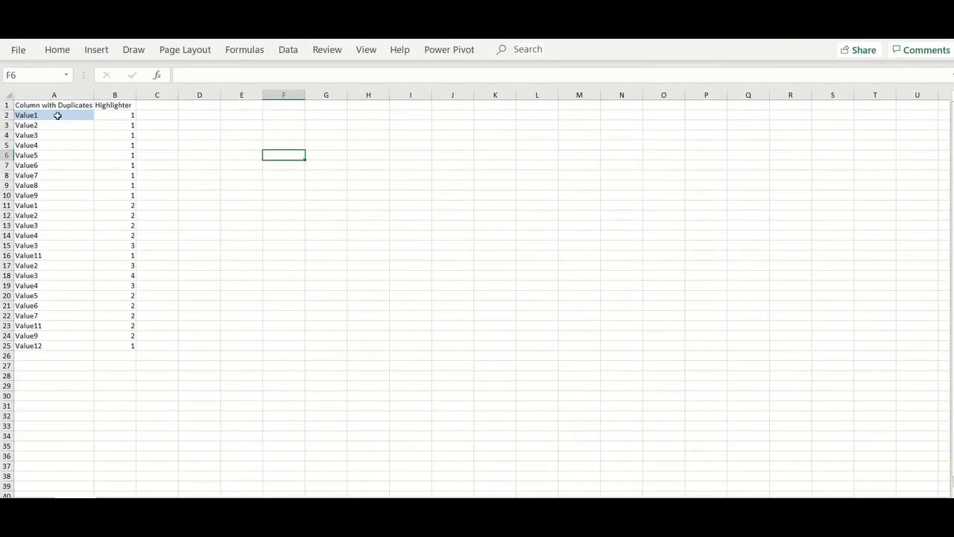
pyautogui.click(57, 116)
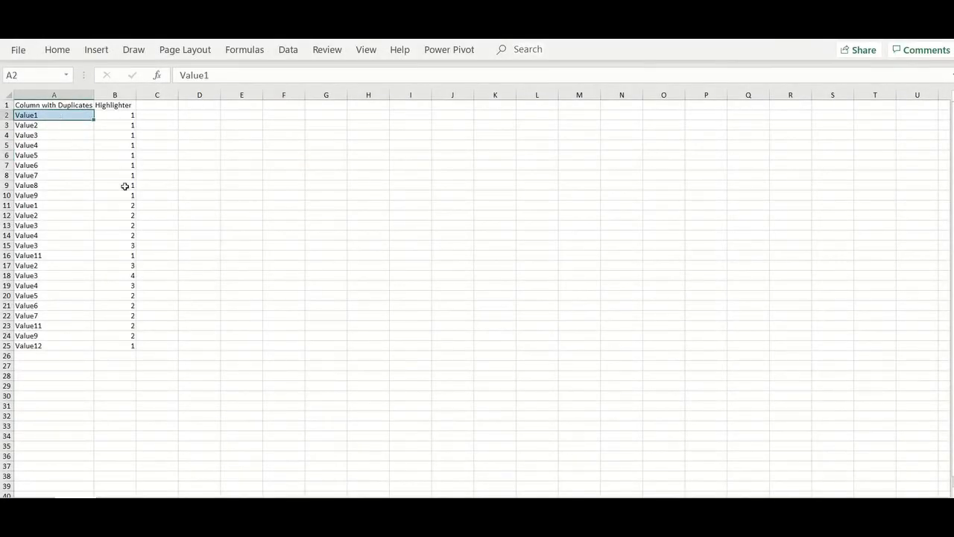
pyautogui.click(58, 49)
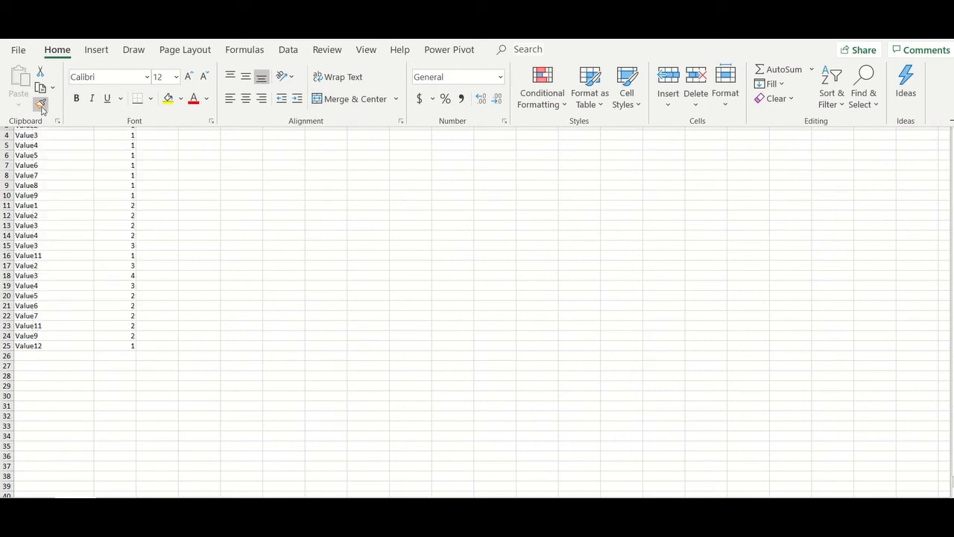
# - Use Format Painter to copy A2's light blue rule onto all of column A
pyautogui.click(41, 108)
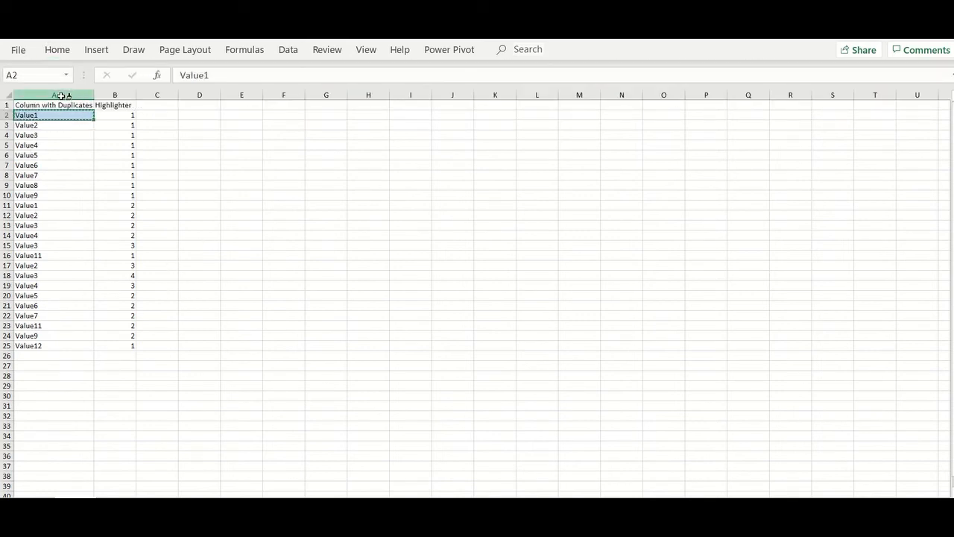
pyautogui.click(61, 94)
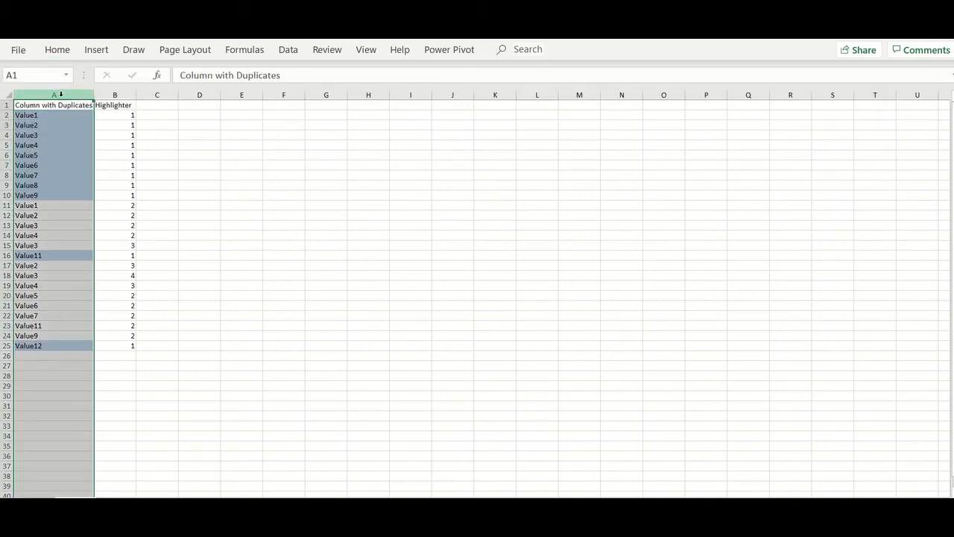
pyautogui.click(207, 143)
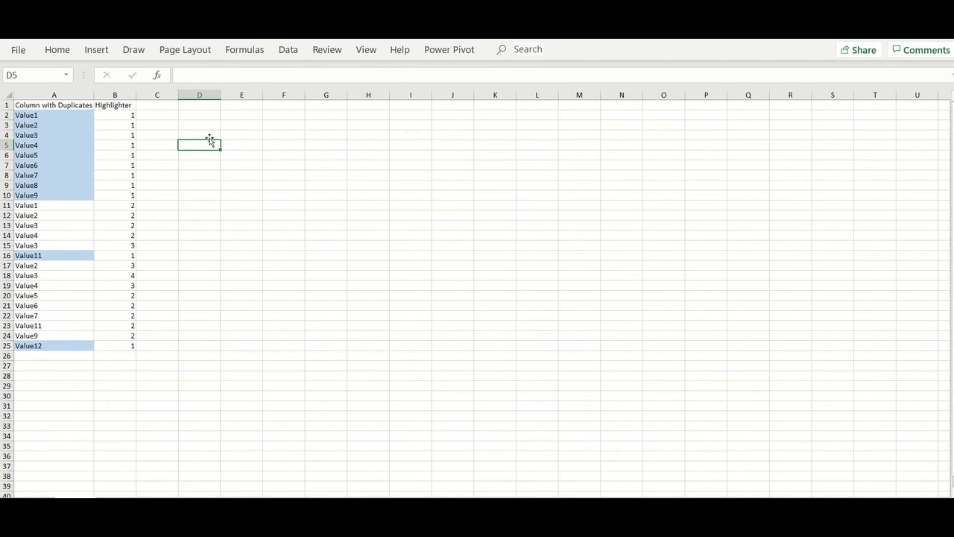
# - Enter Value13, Value14 and Value1 in cells A26:A28
pyautogui.click(67, 359)
pyautogui.write('Value13')
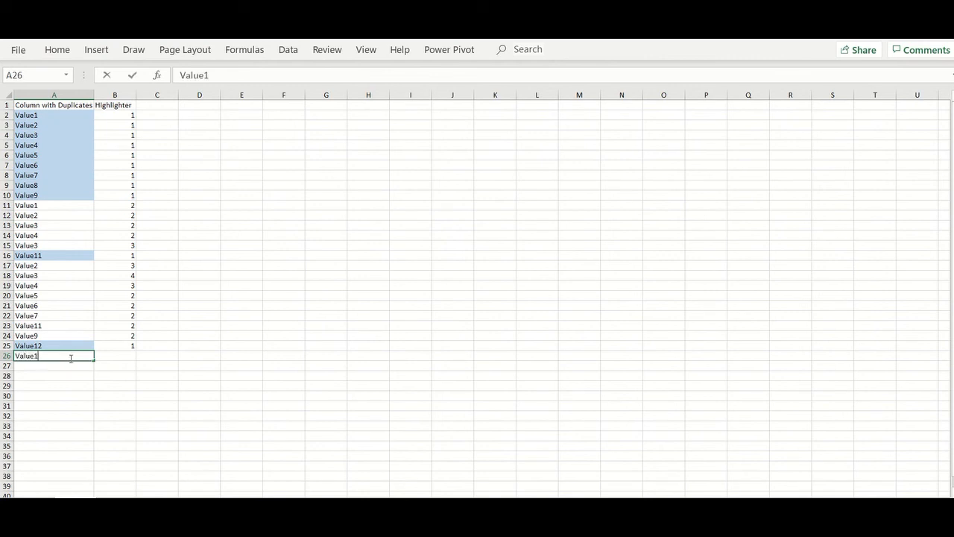
pyautogui.click(87, 395)
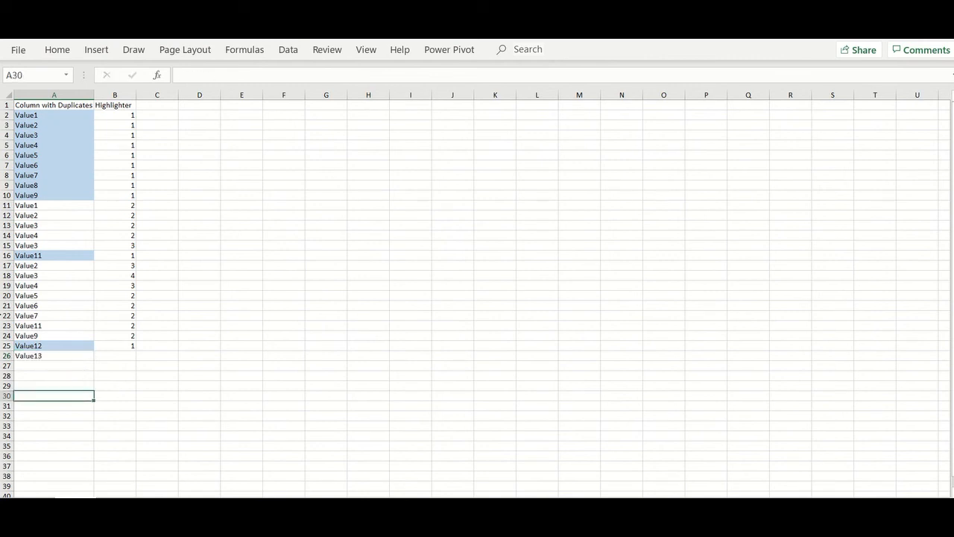
pyautogui.click(52, 365)
pyautogui.write('Val')
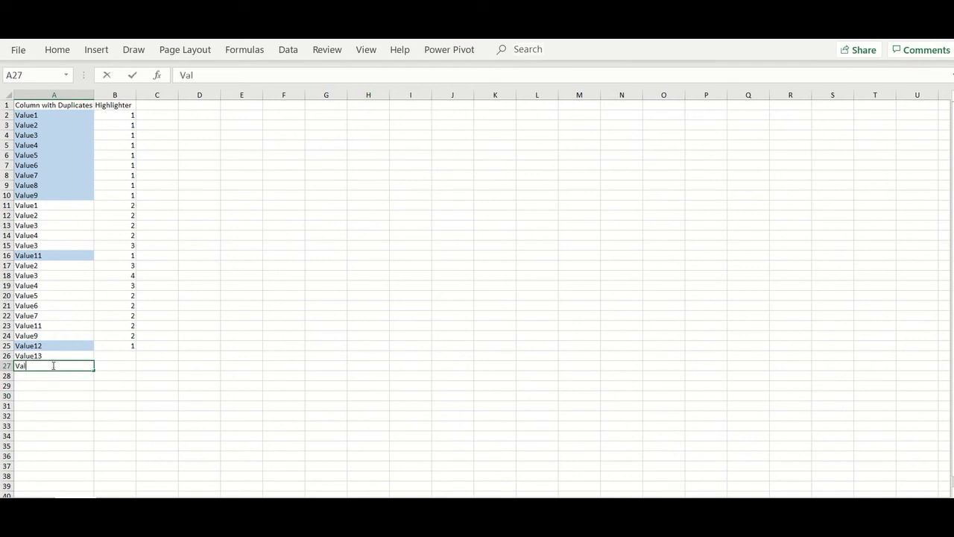
pyautogui.write('ue14')
pyautogui.click(50, 408)
pyautogui.click(51, 375)
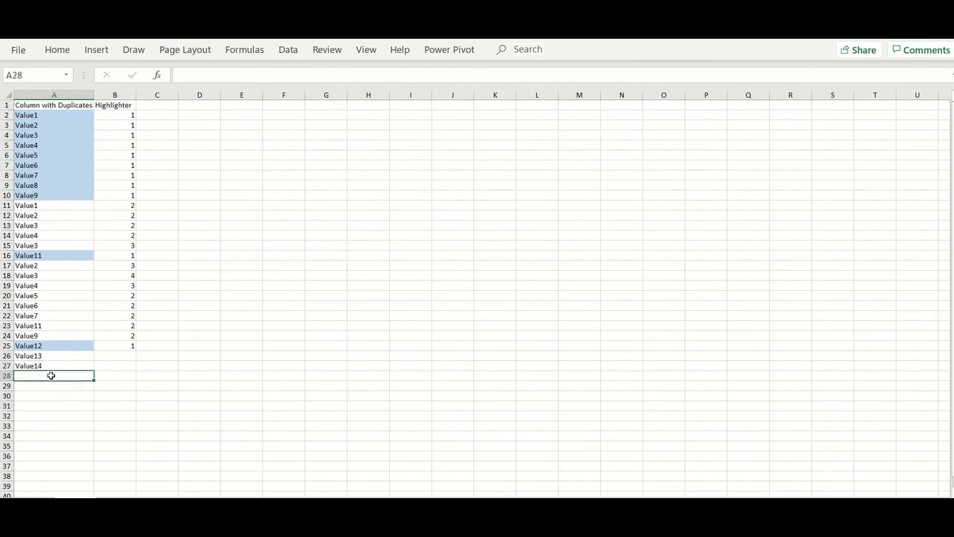
pyautogui.write('Value1')
pyautogui.click(140, 406)
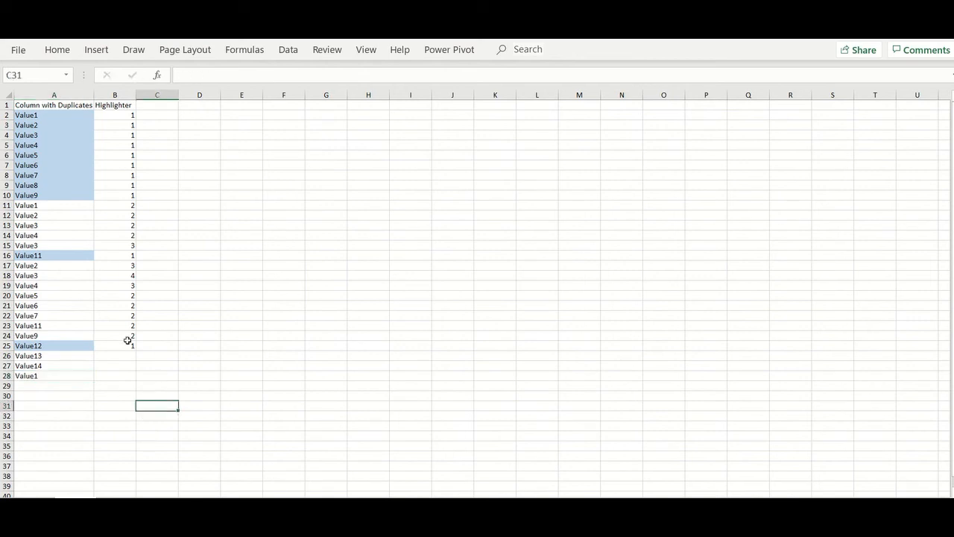
# - Extend the COUNTIF helper formula from B25 down to B28
pyautogui.click(126, 347)
pyautogui.moveTo(135, 350); pyautogui.dragTo(135, 385)
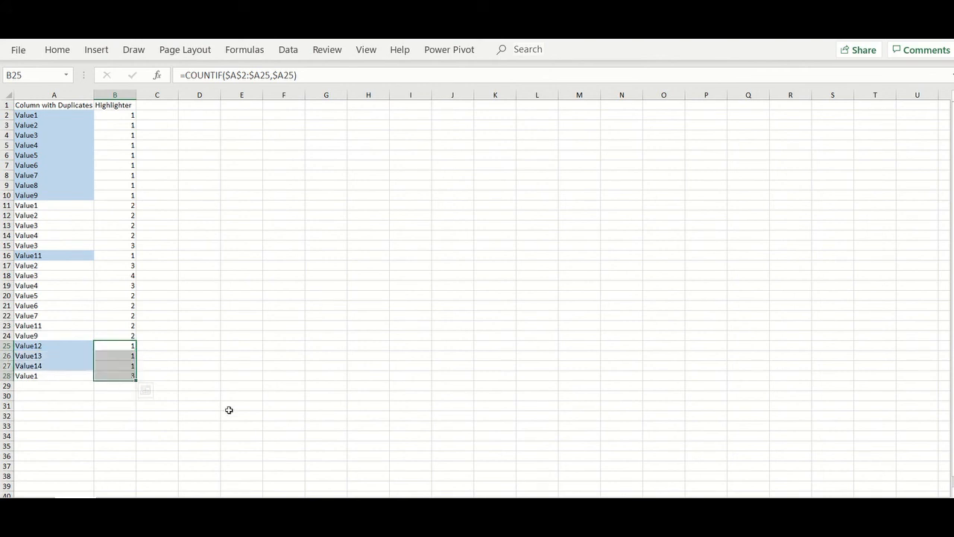
pyautogui.click(188, 364)
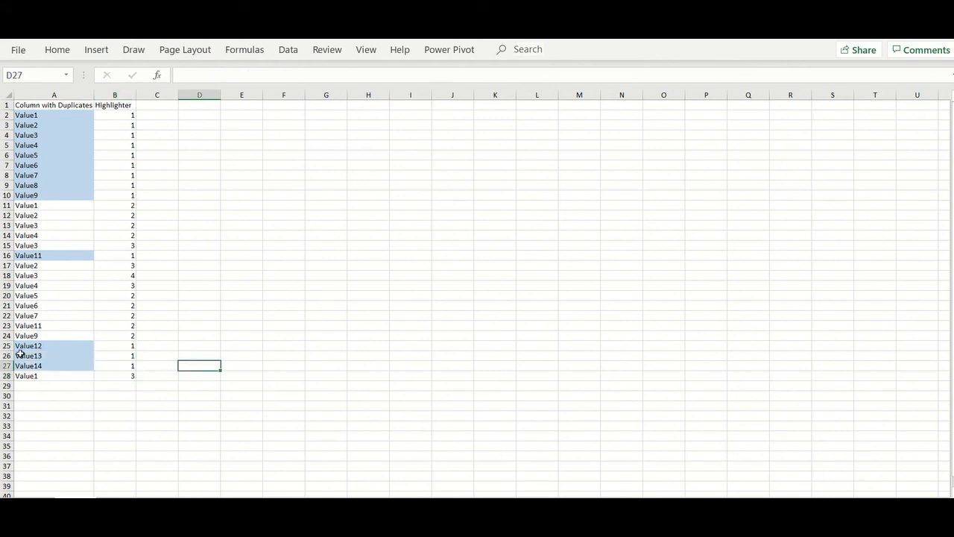
# - Add Value13 in A29 and extend the helper formula to B29
pyautogui.click(31, 385)
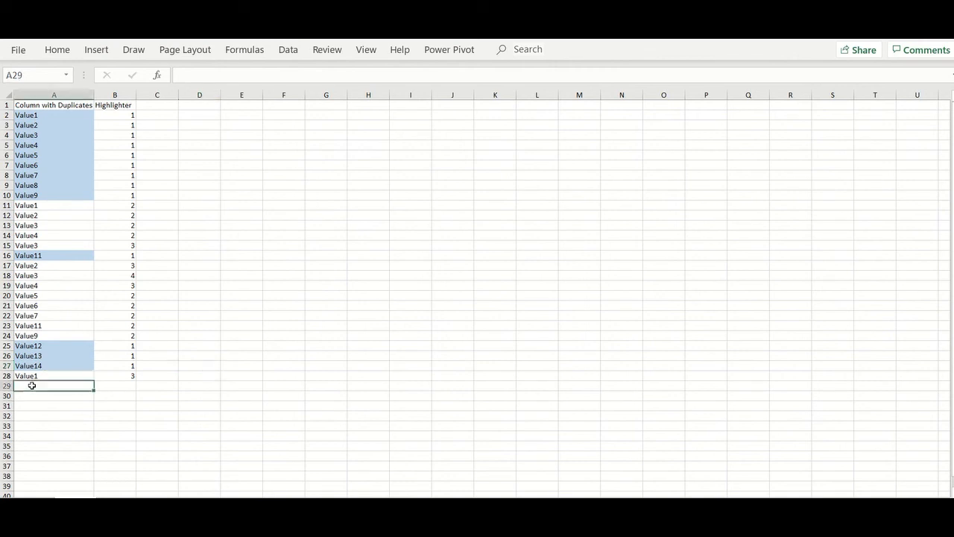
pyautogui.write('Value13')
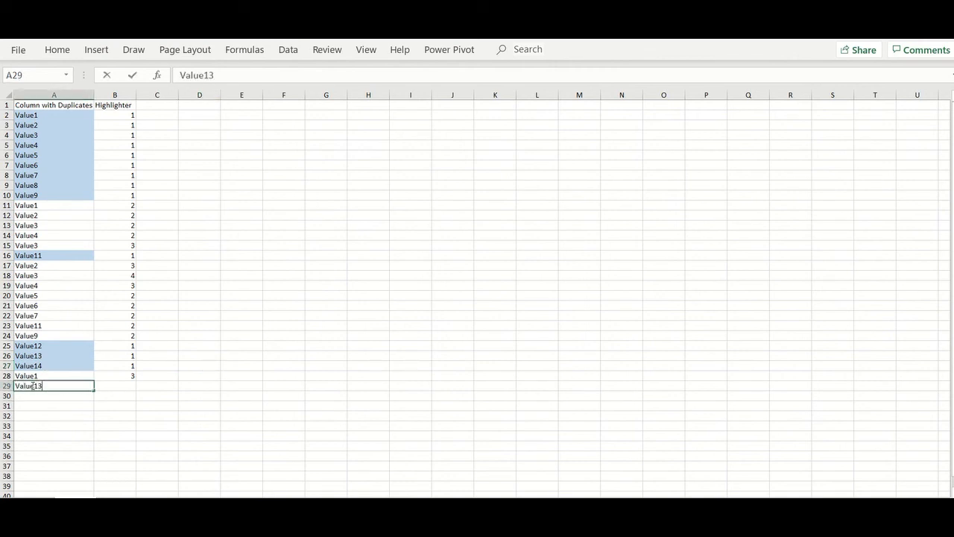
pyautogui.click(148, 394)
pyautogui.click(135, 377)
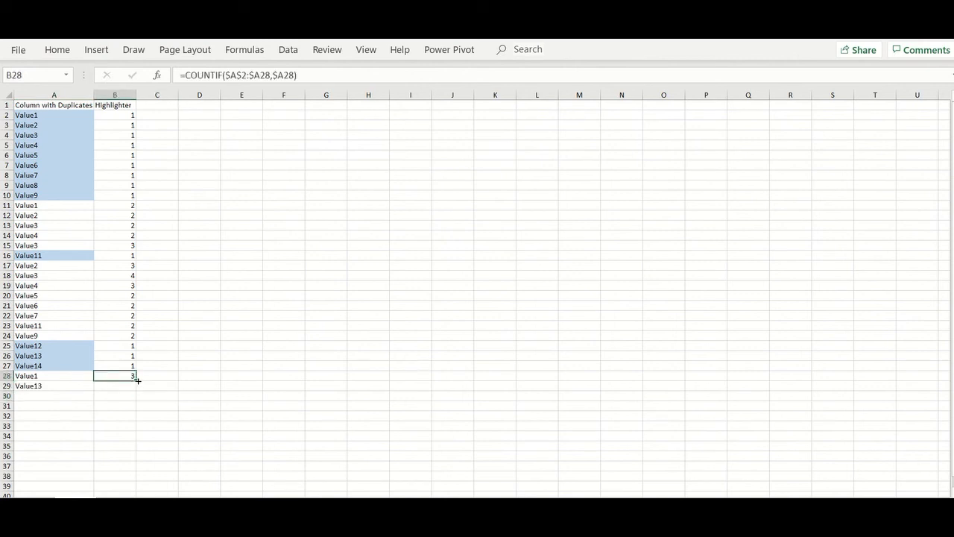
pyautogui.moveTo(136, 381); pyautogui.dragTo(135, 391)
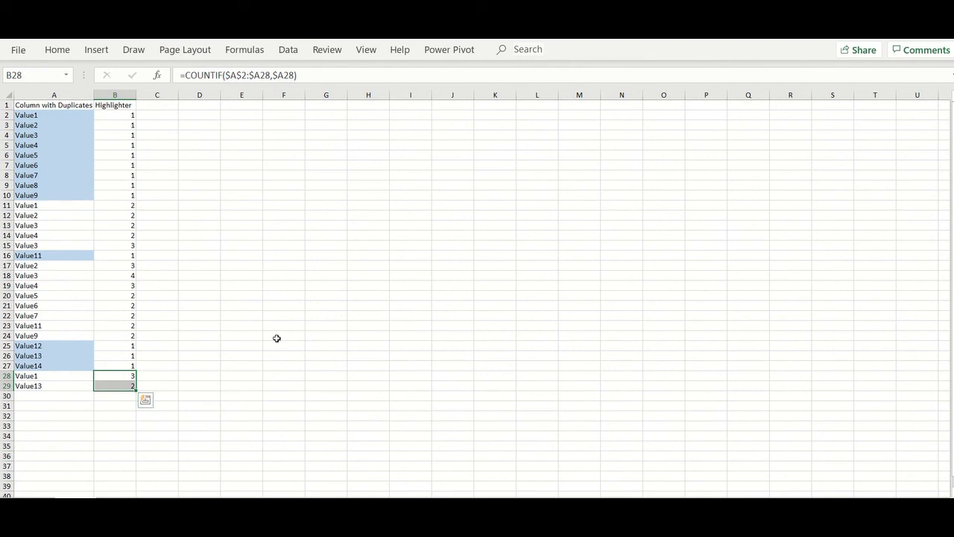
pyautogui.click(208, 278)
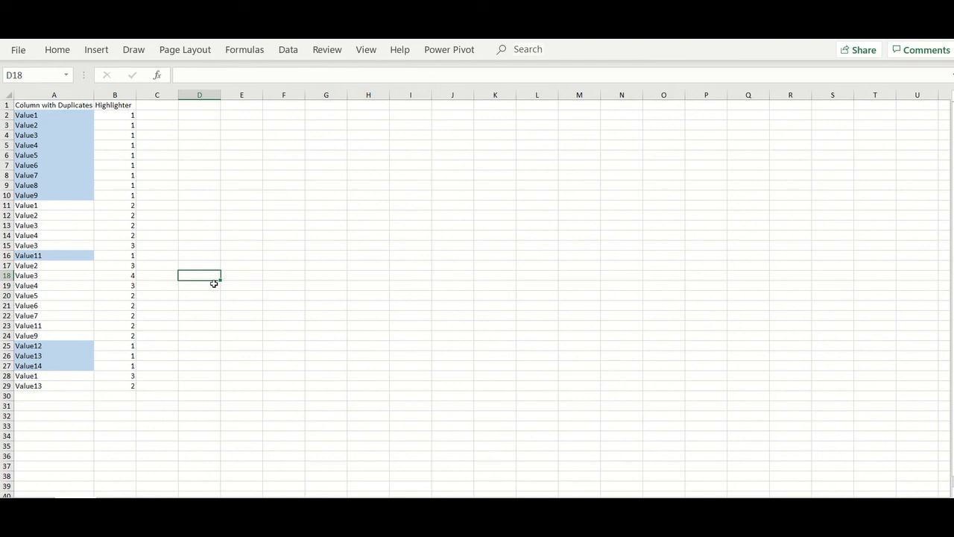
# - Hide the Highlighter column B, leaving only column A's highlighted list visible
pyautogui.click(160, 121)
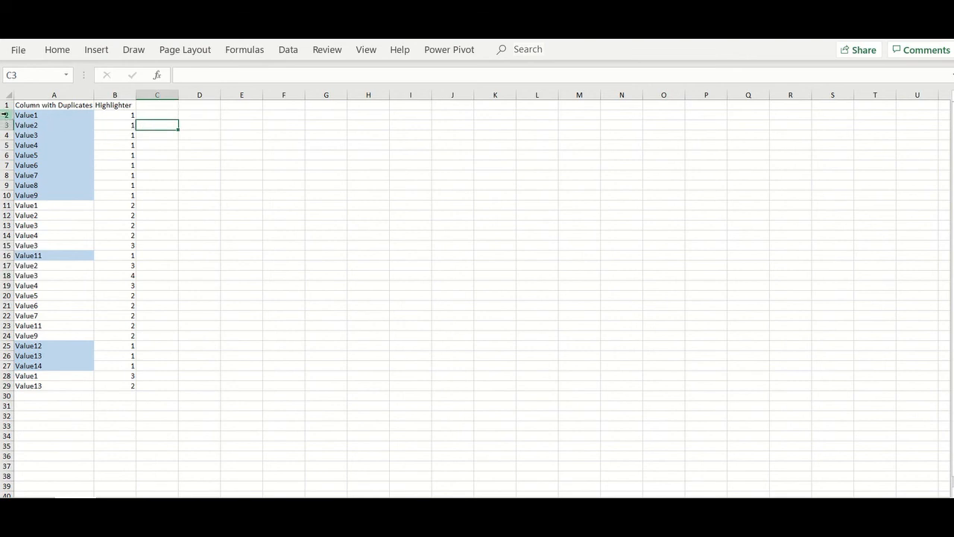
pyautogui.click(122, 95)
pyautogui.rightClick(124, 95)
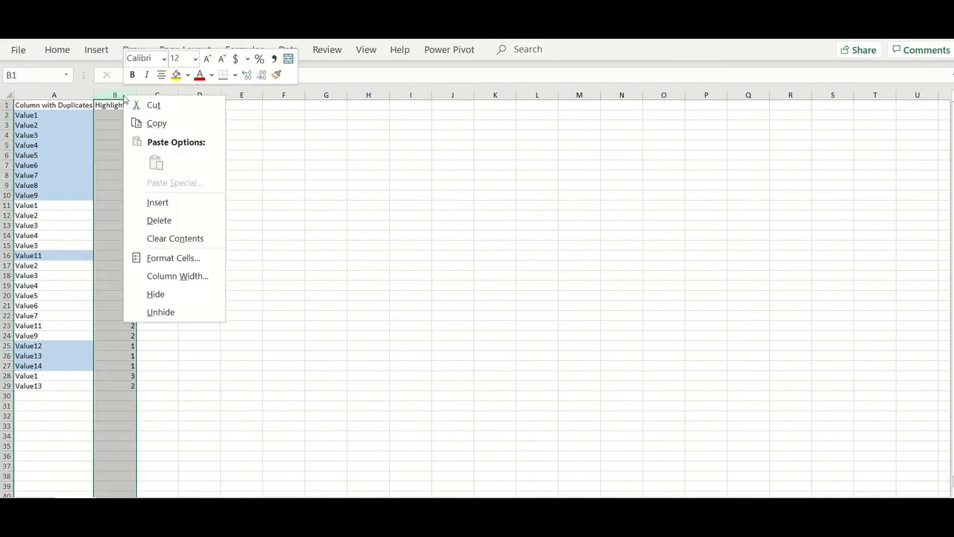
pyautogui.click(172, 296)
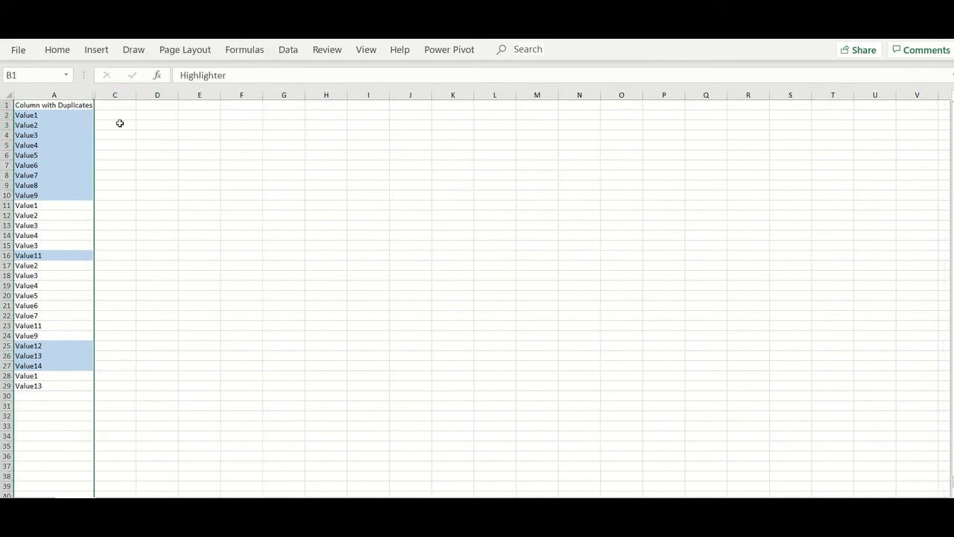
pyautogui.click(123, 106)
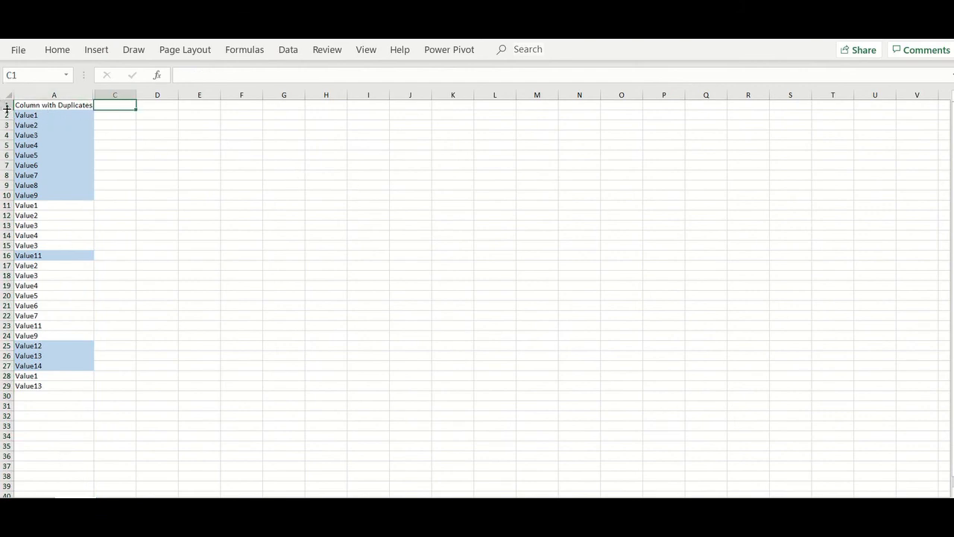
pyautogui.click(144, 166)
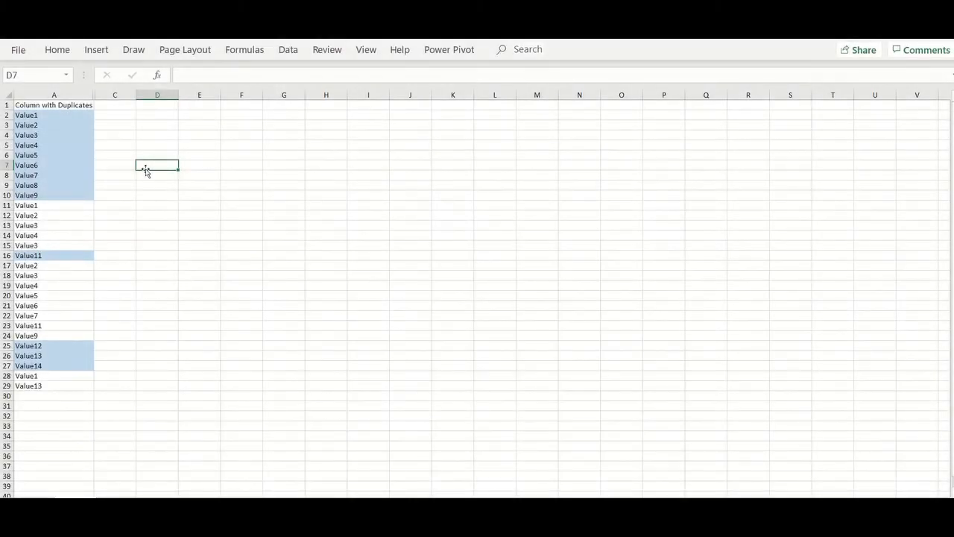